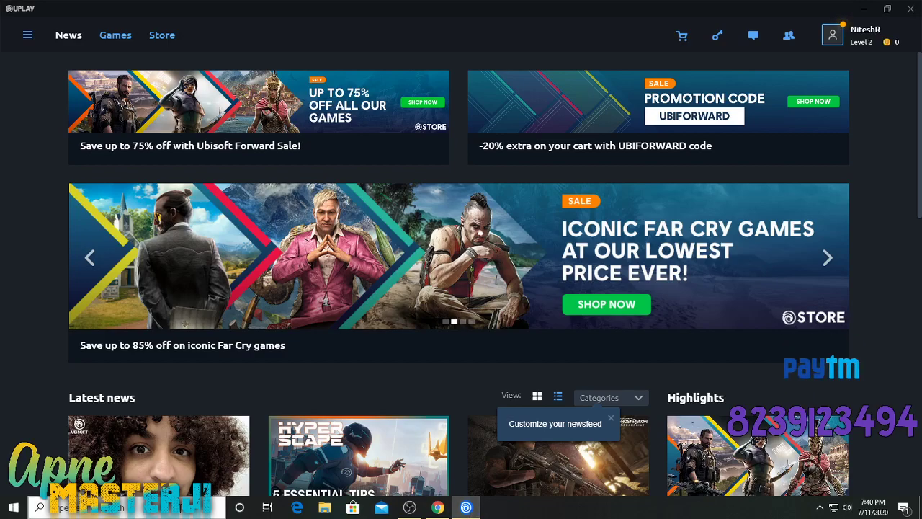
Open the Control Panel's list of installed programs for uninstalling or changing software
click(180, 507)
text(control)
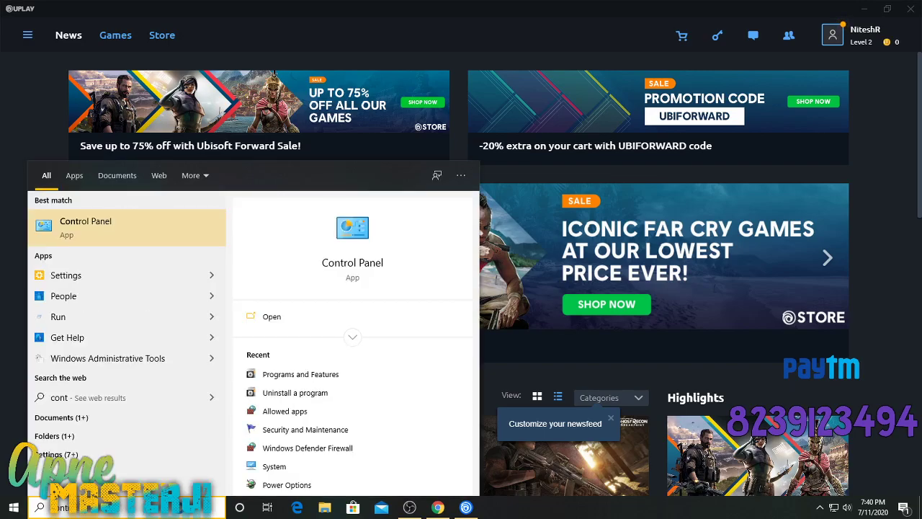
key(Return)
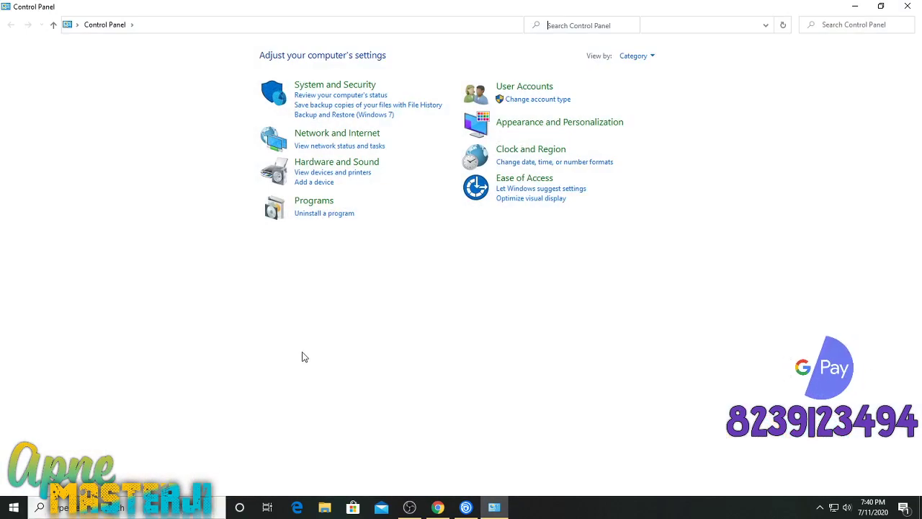
click(320, 215)
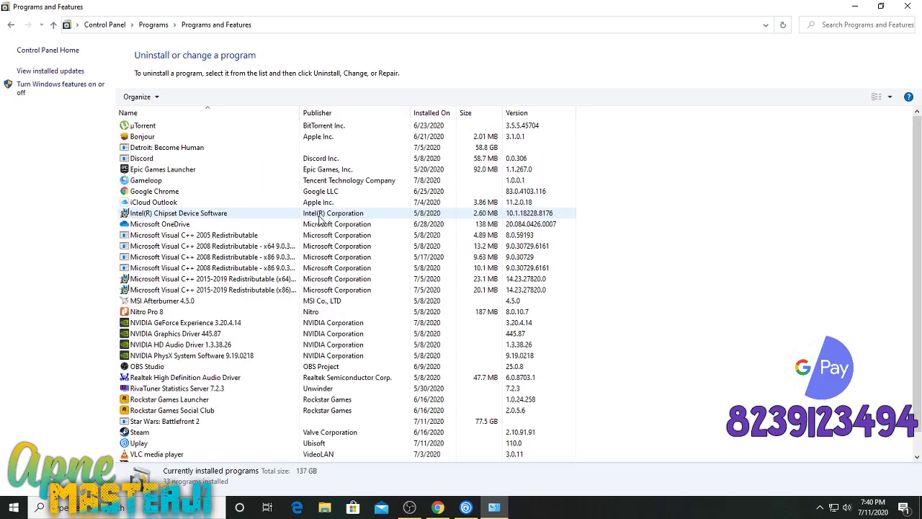
Start the uninstall of Gameloop from the installed programs and close the list
click(182, 185)
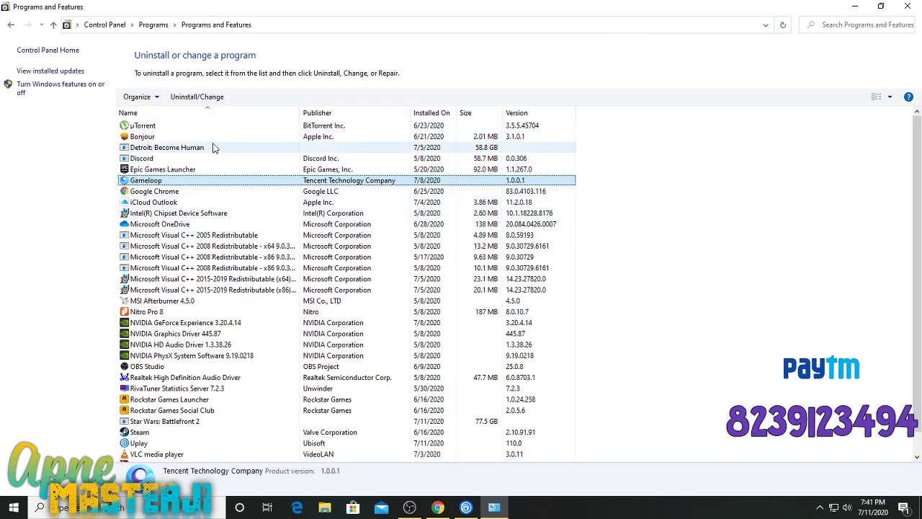
click(192, 103)
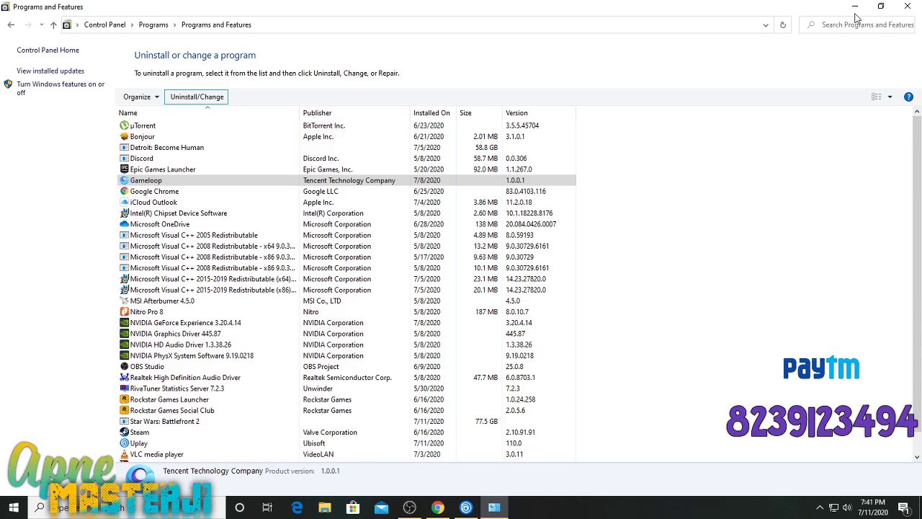
click(908, 7)
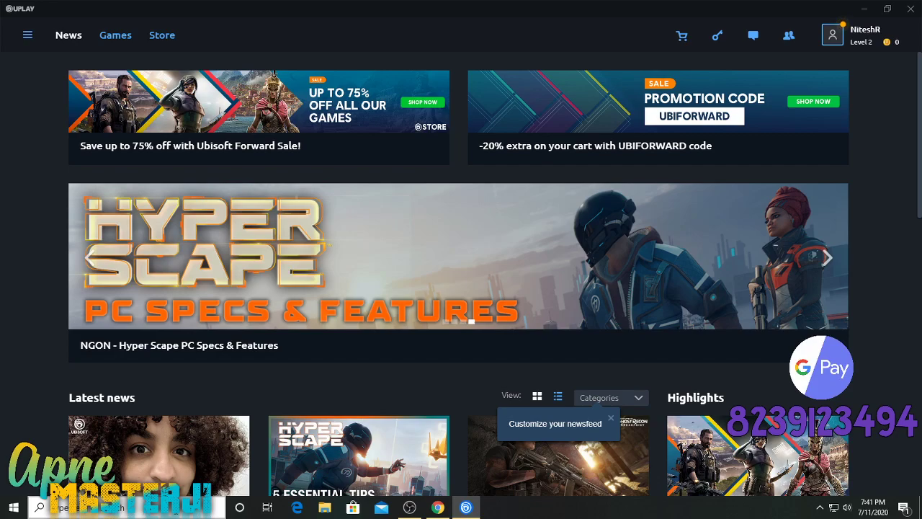
Launch Hotspot Shield Free VPN and dismiss its Premium upgrade offer
click(63, 507)
text(ho)
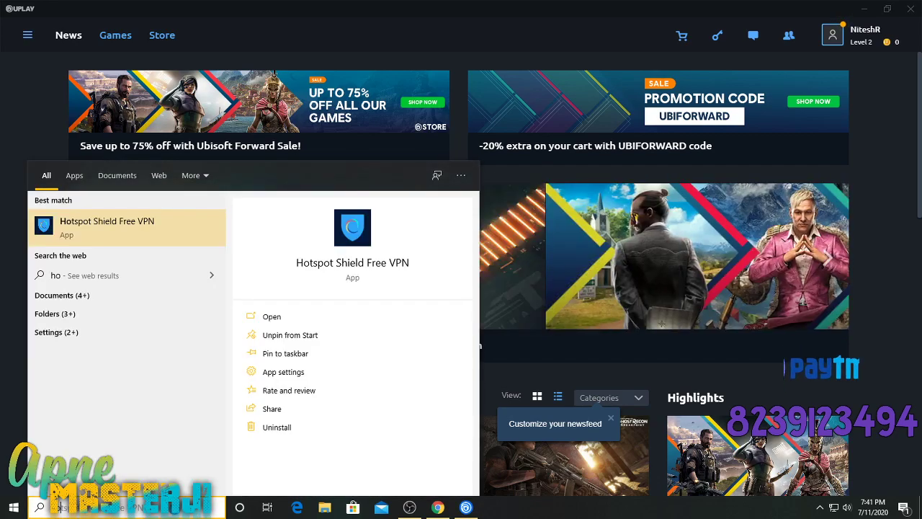
text(tspo)
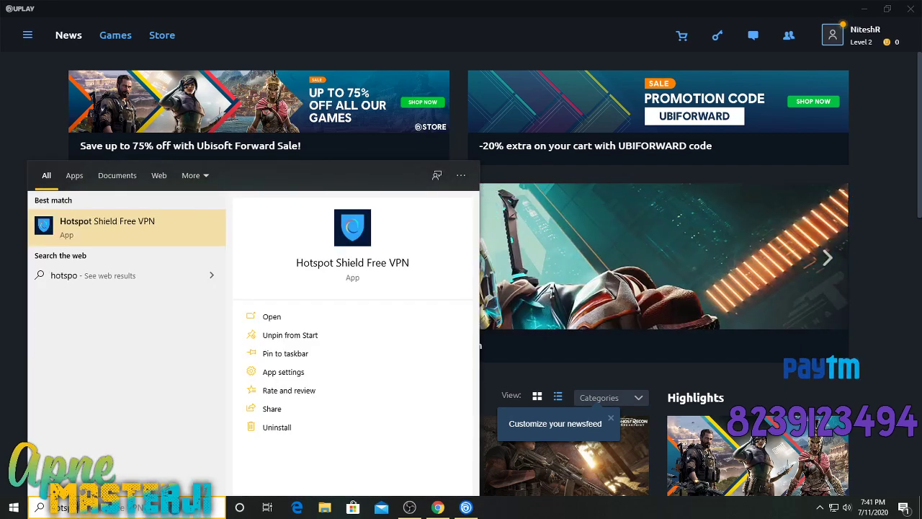
key(Return)
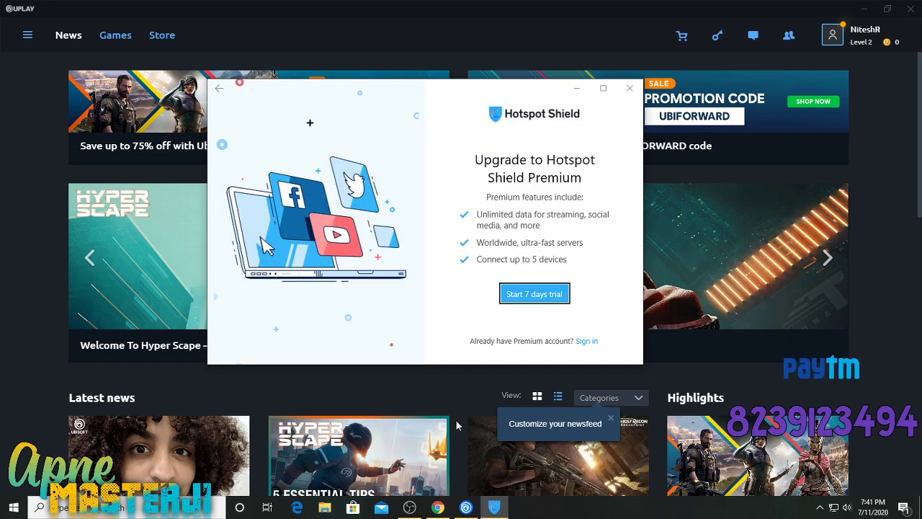
click(215, 87)
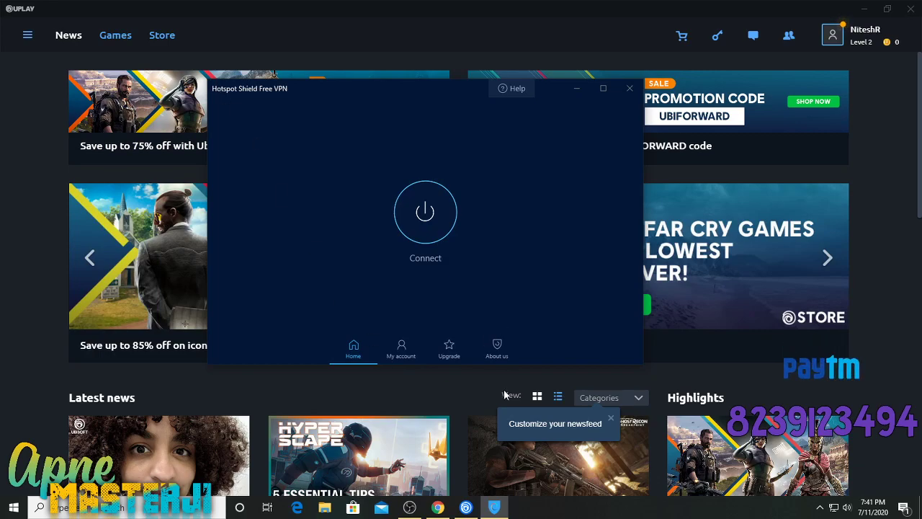
Search the Microsoft Store for "hotspot" and view the Hotspot Shield Free VPN product page
click(354, 507)
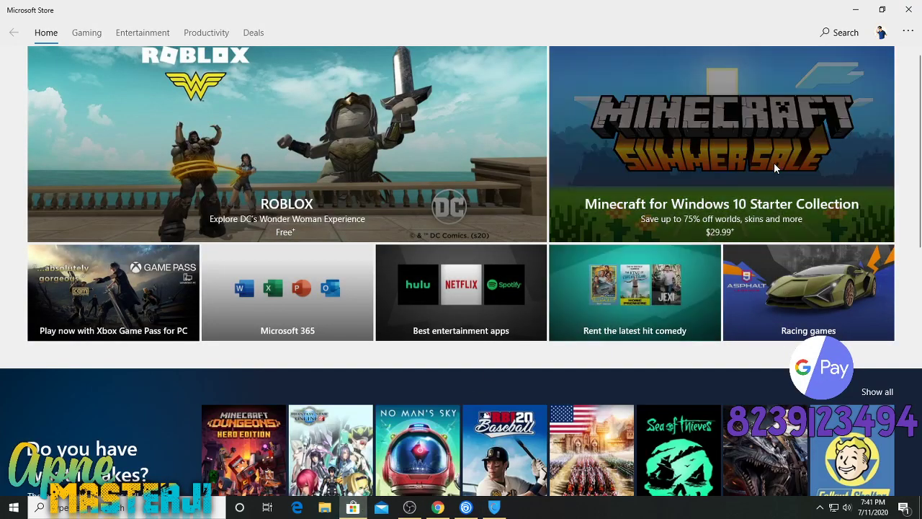
click(839, 33)
text(hot la)
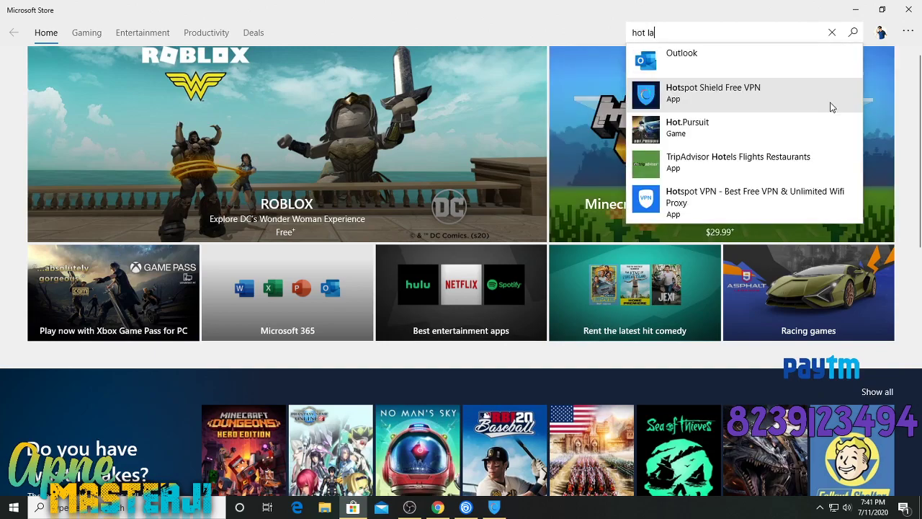
key(BackSpace)
key(BackSpace)
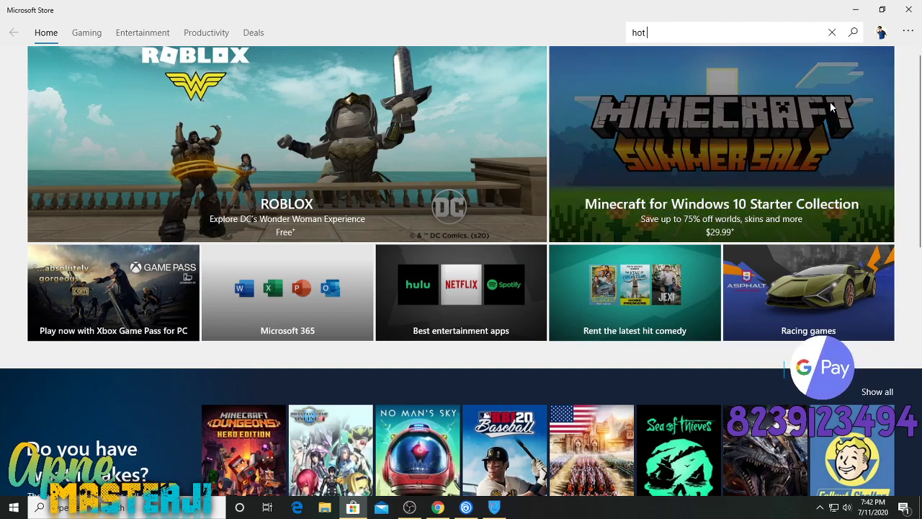
text(spot)
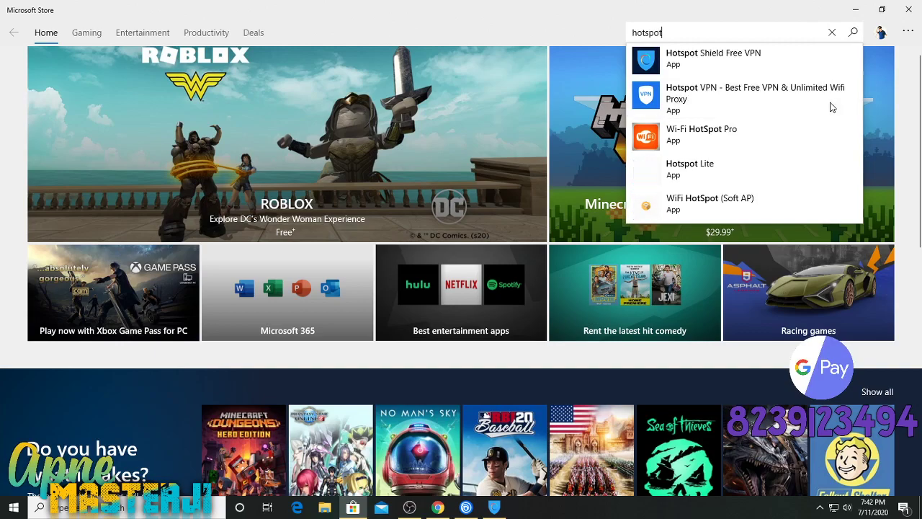
click(832, 104)
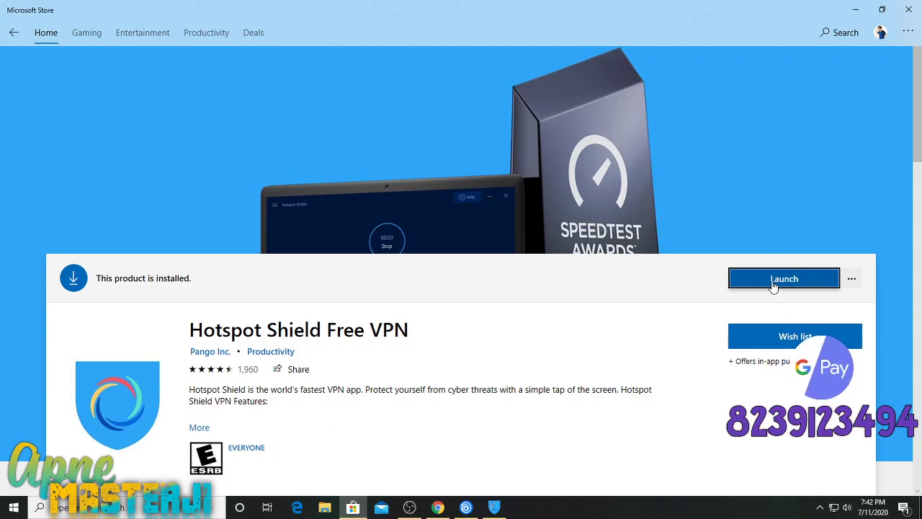
Close the Microsoft Store and connect the VPN in Hotspot Shield
click(908, 10)
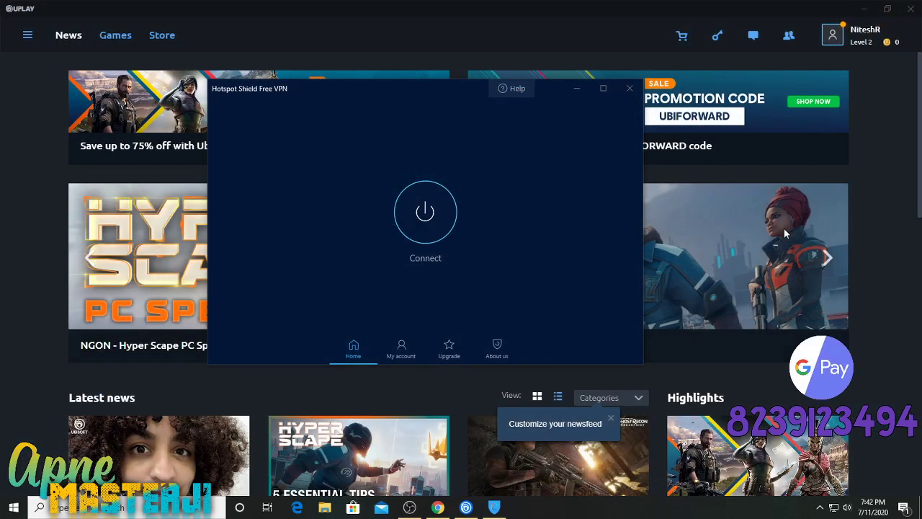
click(451, 218)
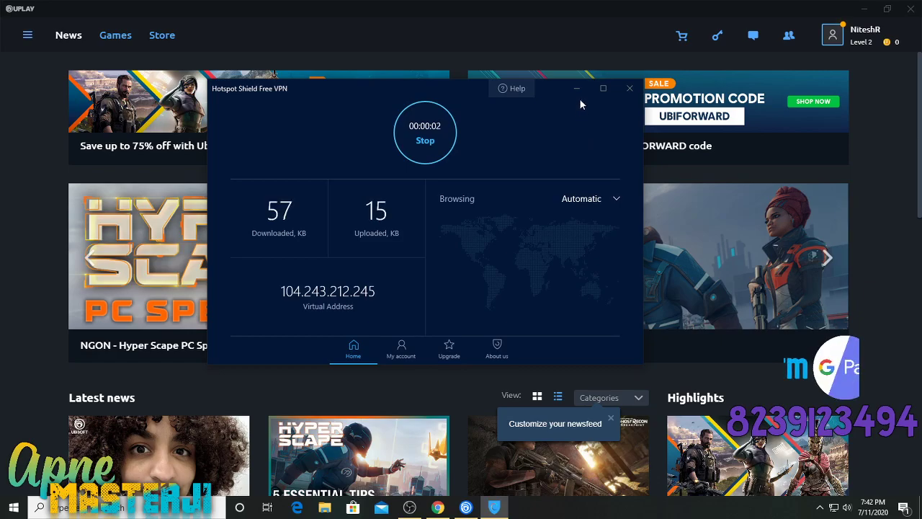
Switch to Chrome and open the gameloop.fun PUBG Mobile download page from the gameloop search results
click(438, 508)
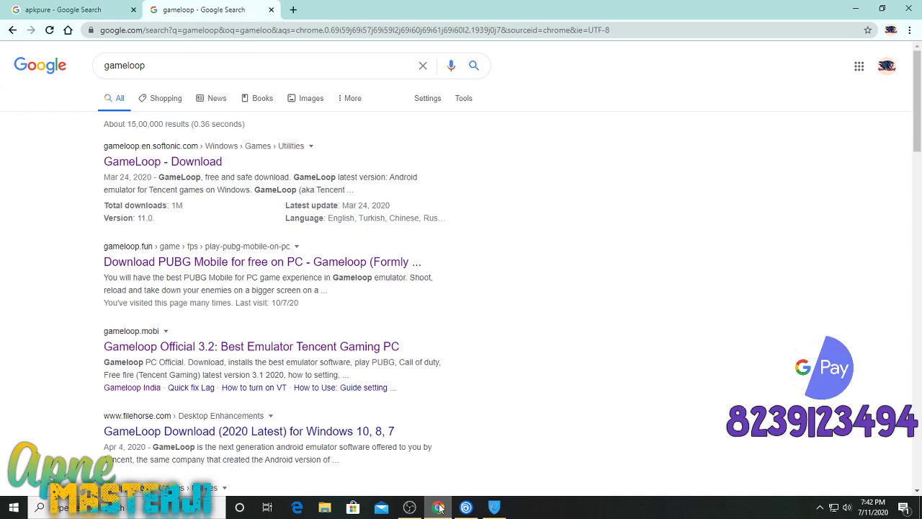
click(144, 73)
double_click(151, 72)
click(30, 183)
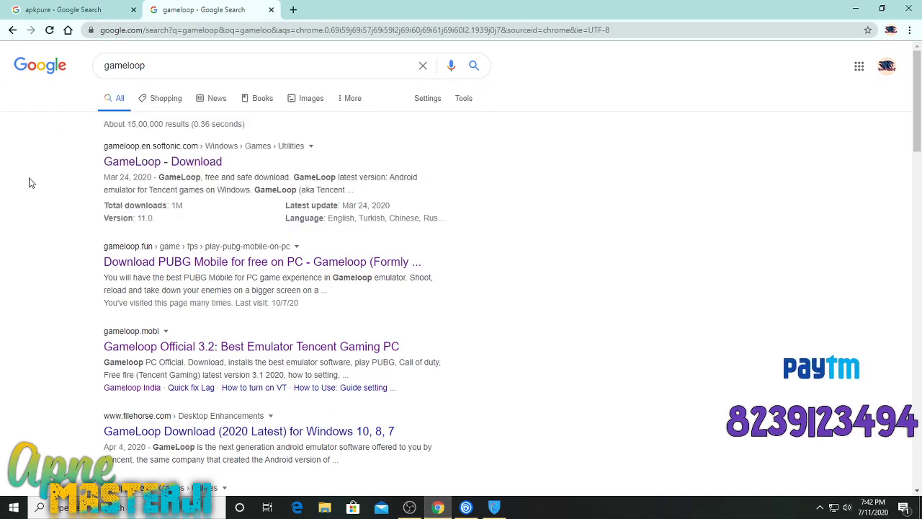
click(143, 263)
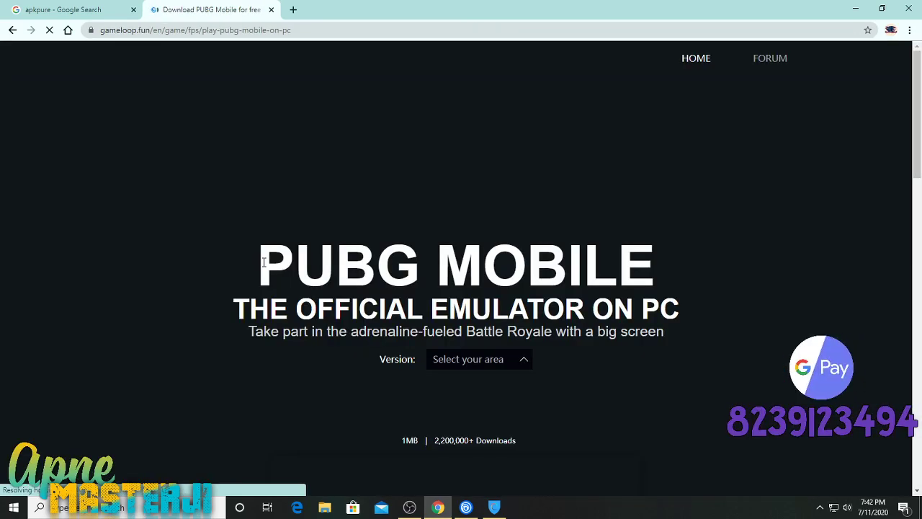
Set the PUBG Mobile emulator download's version to English
scroll(263, 262, down, 15)
scroll(263, 266, up, 15)
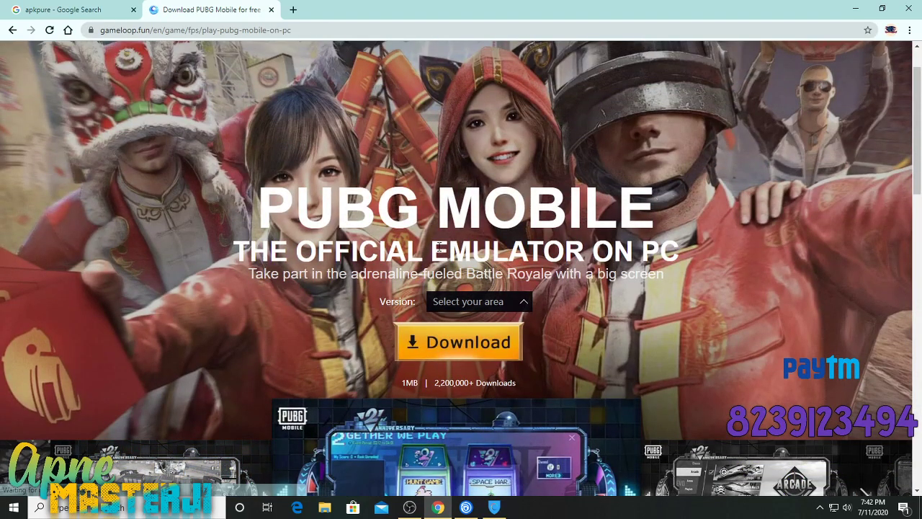
click(481, 301)
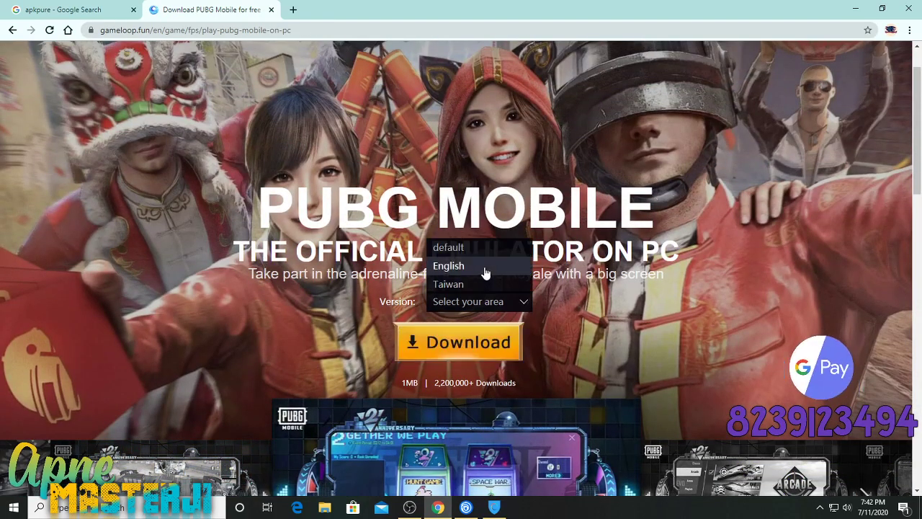
click(486, 267)
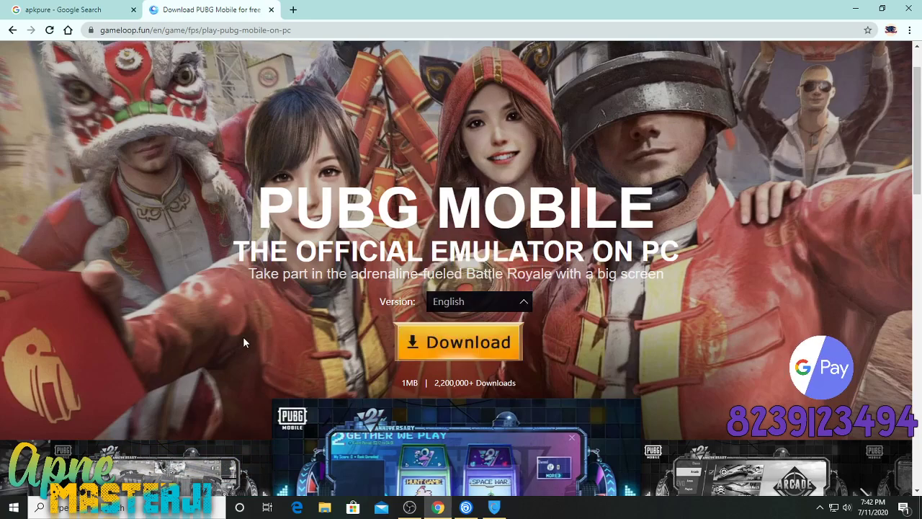
click(504, 300)
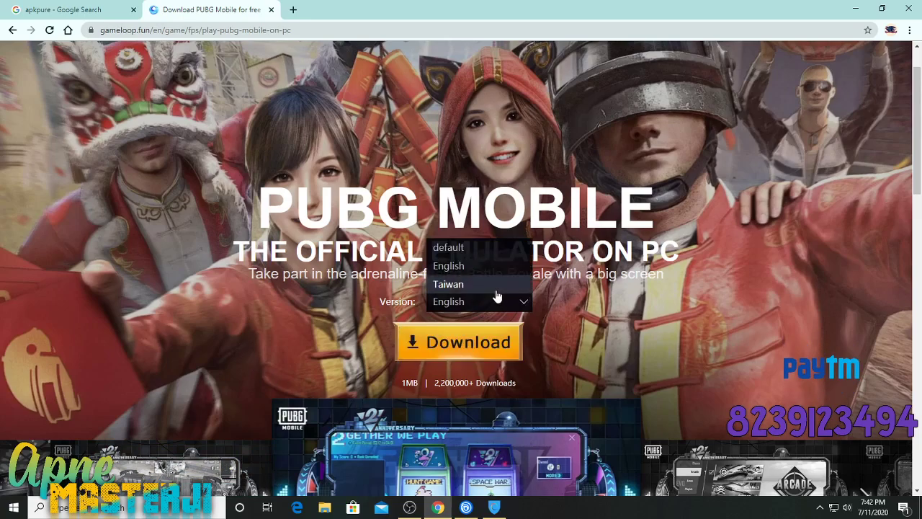
click(482, 267)
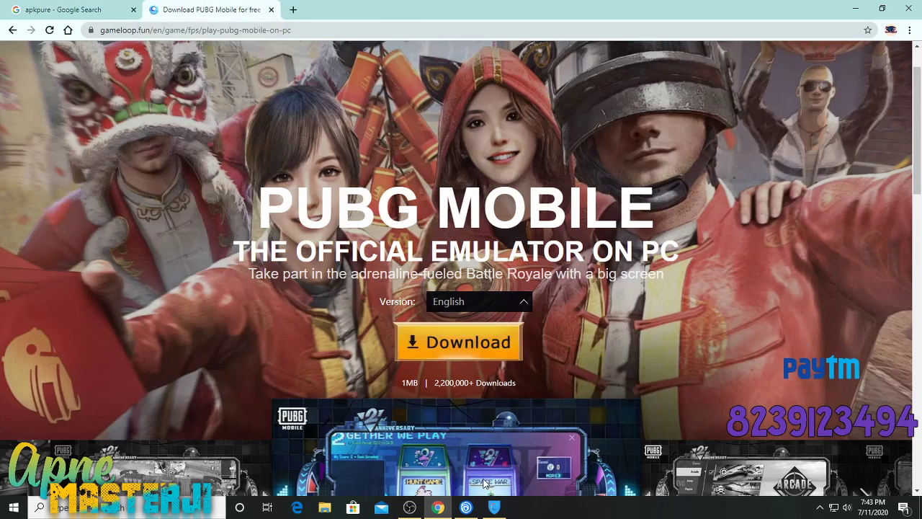
Switch to Hotspot Shield, disconnect the VPN and close its window
click(495, 507)
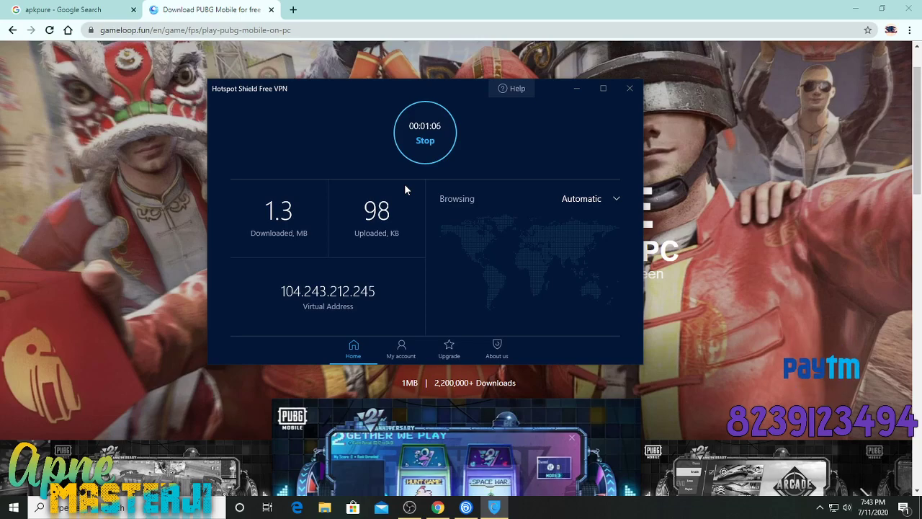
click(411, 155)
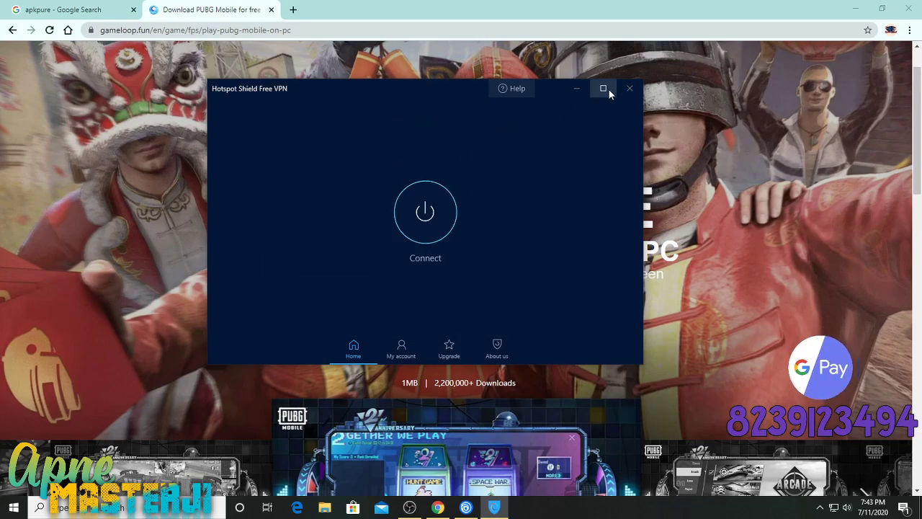
click(630, 88)
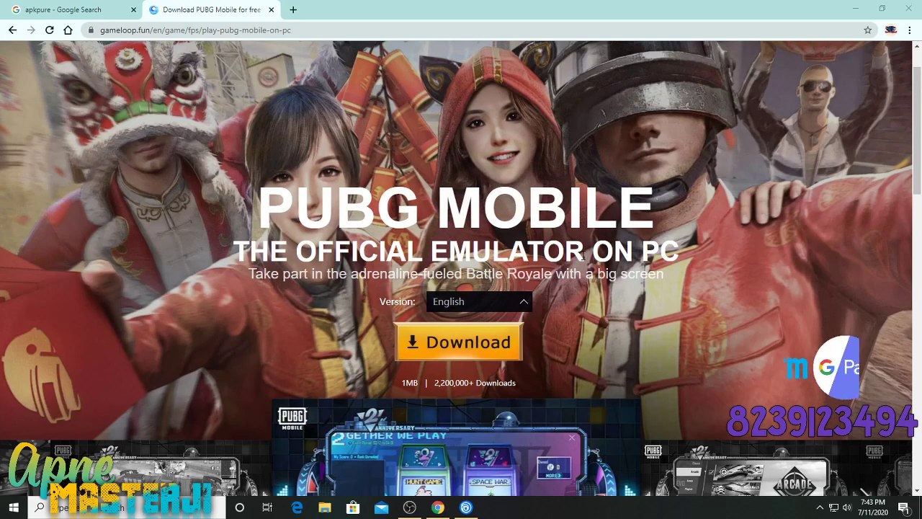
Go to the apkpure search results in Chrome and open the APKPure.com website
click(140, 7)
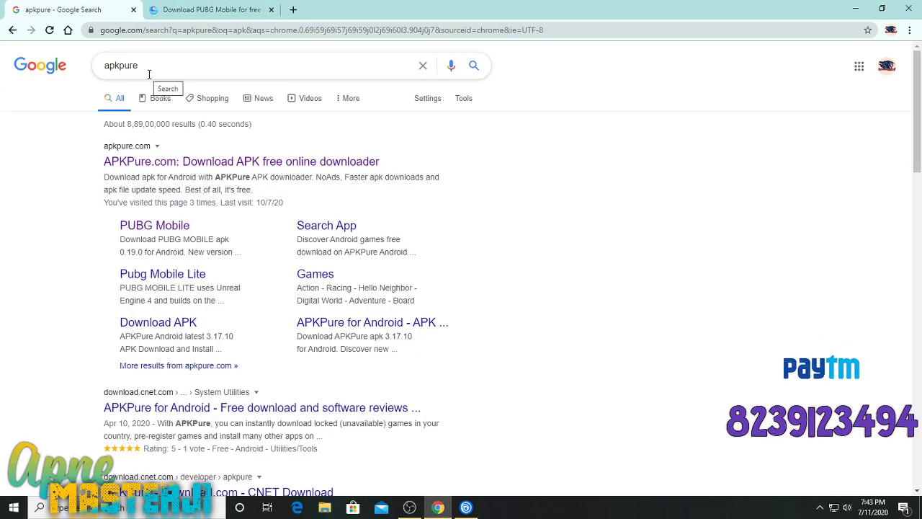
double_click(161, 69)
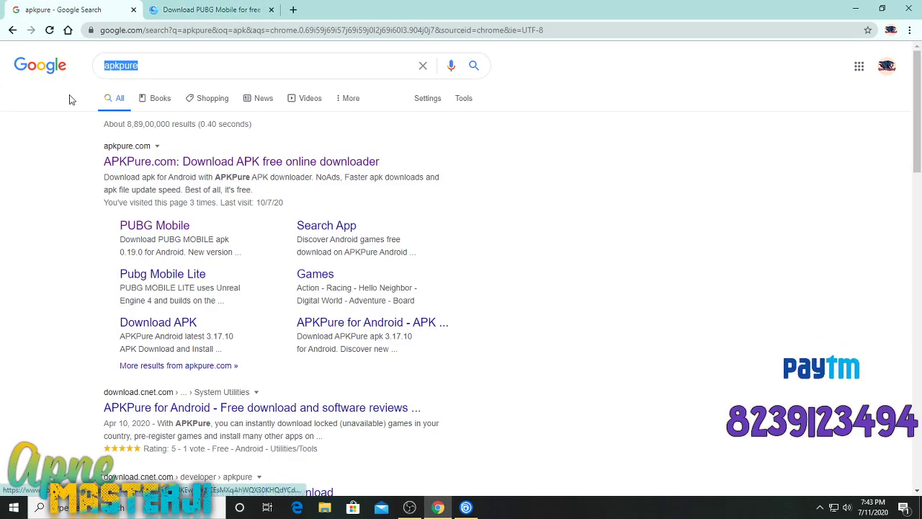
click(410, 508)
click(438, 508)
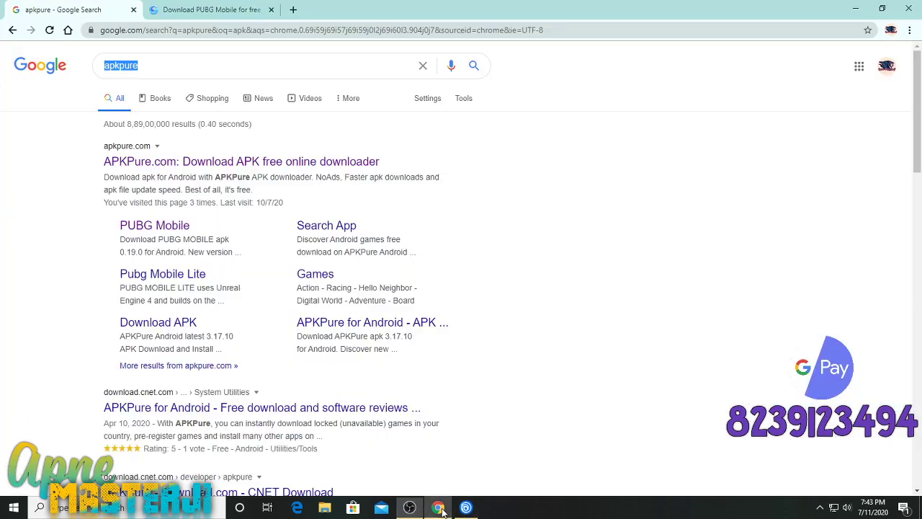
click(63, 153)
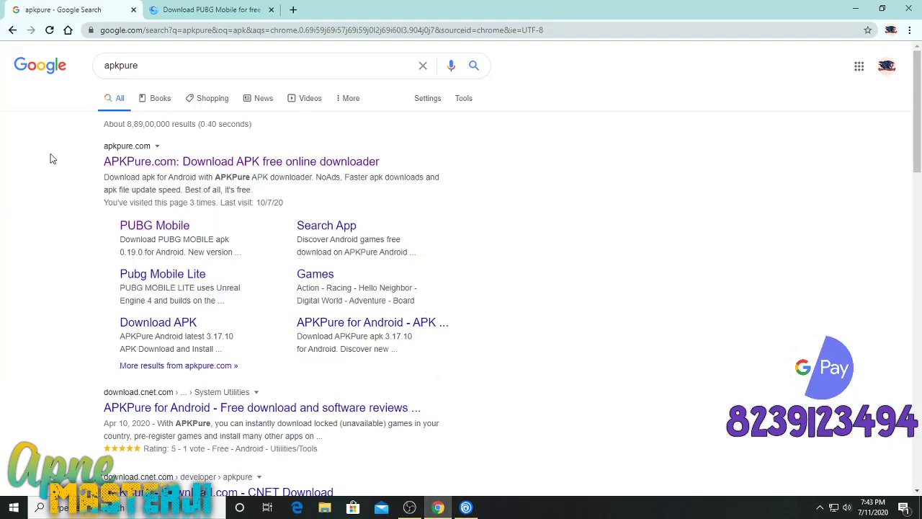
click(186, 165)
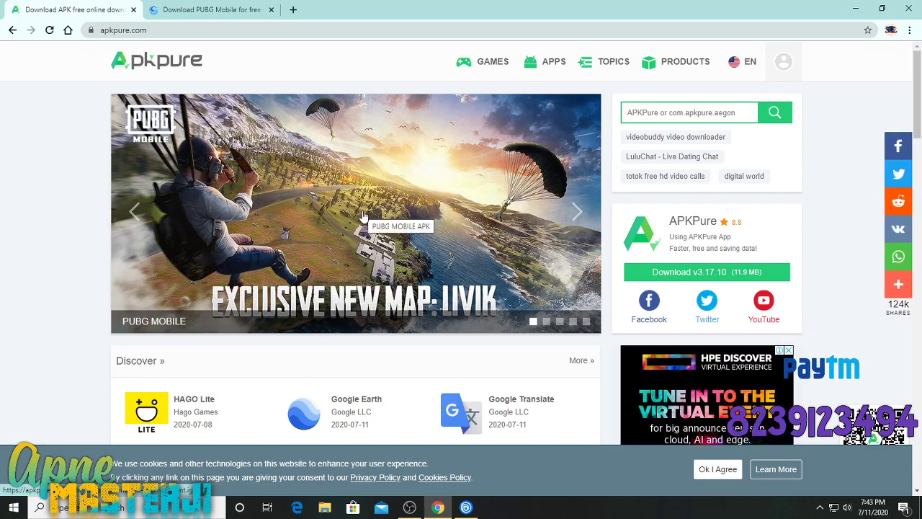
Open the PUBG MOBILE page on APKPure and highlight its Android version line
click(424, 166)
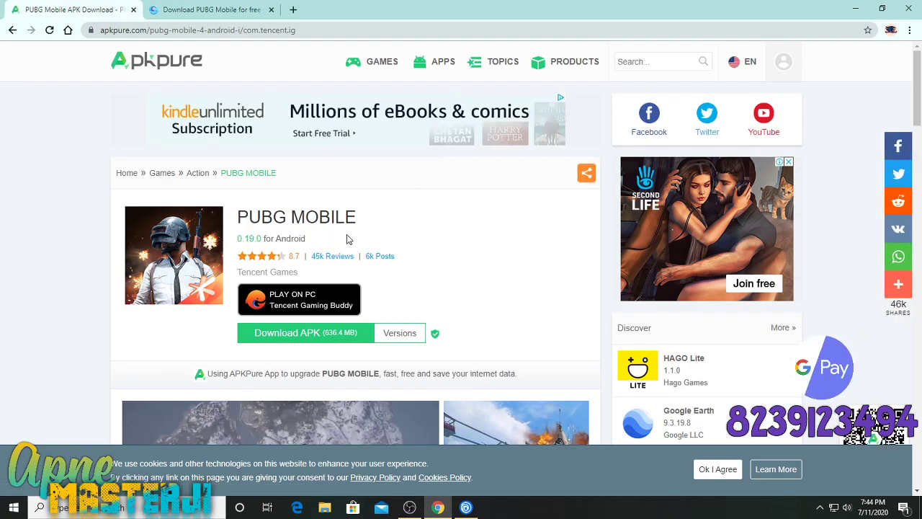
drag(346, 239, 233, 237)
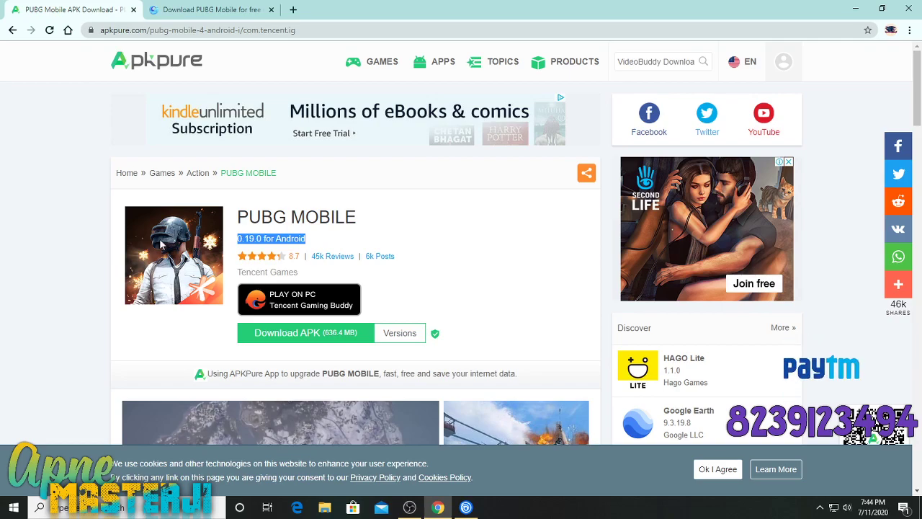
Clear the text highlight on the PUBG MOBILE page, view its APK download options and close Chrome
click(105, 211)
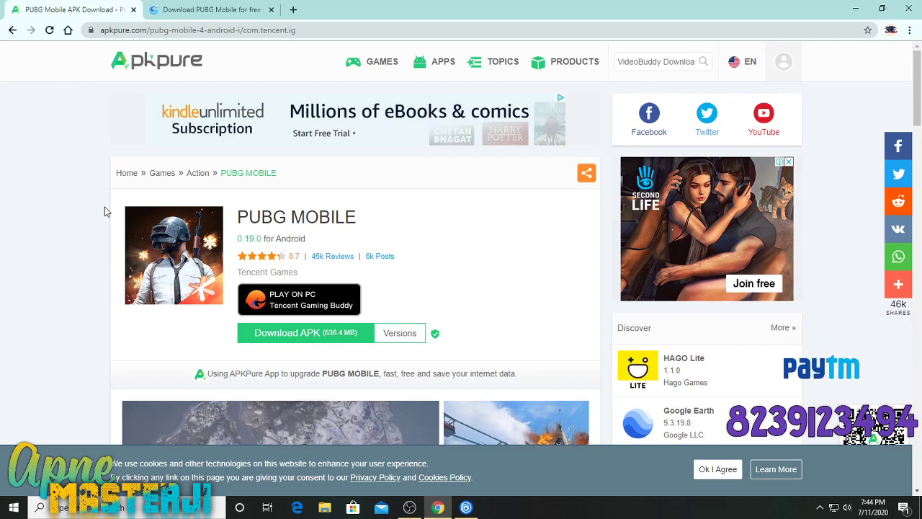
scroll(104, 212, down, 2)
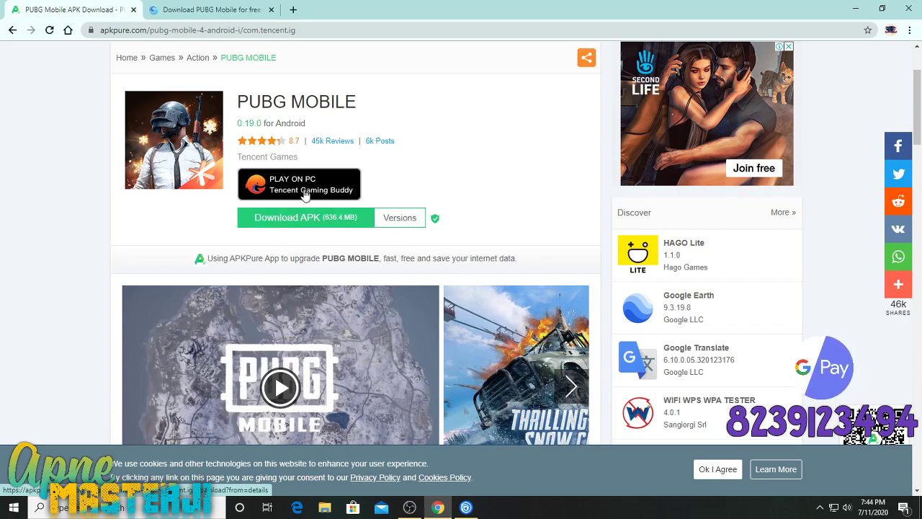
click(904, 7)
click(466, 508)
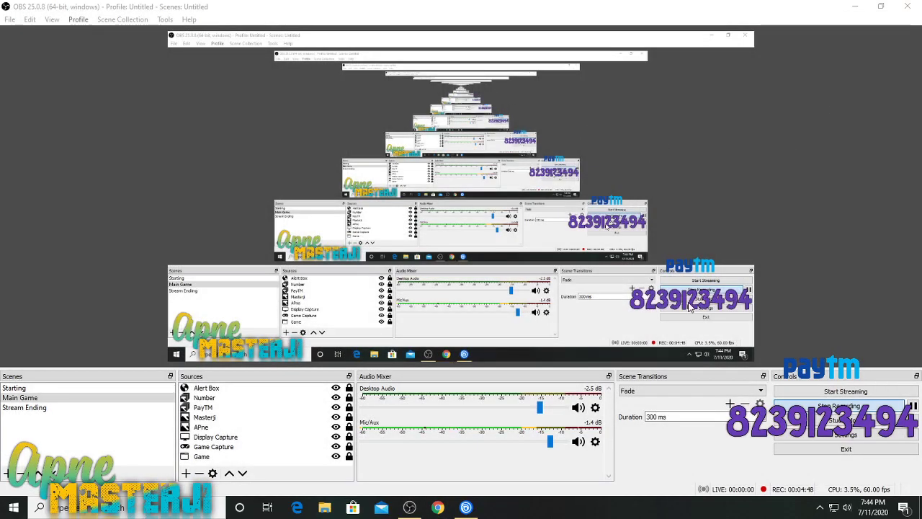
Search Windows for "game", launch Gameloop and reposition its window slightly
click(108, 507)
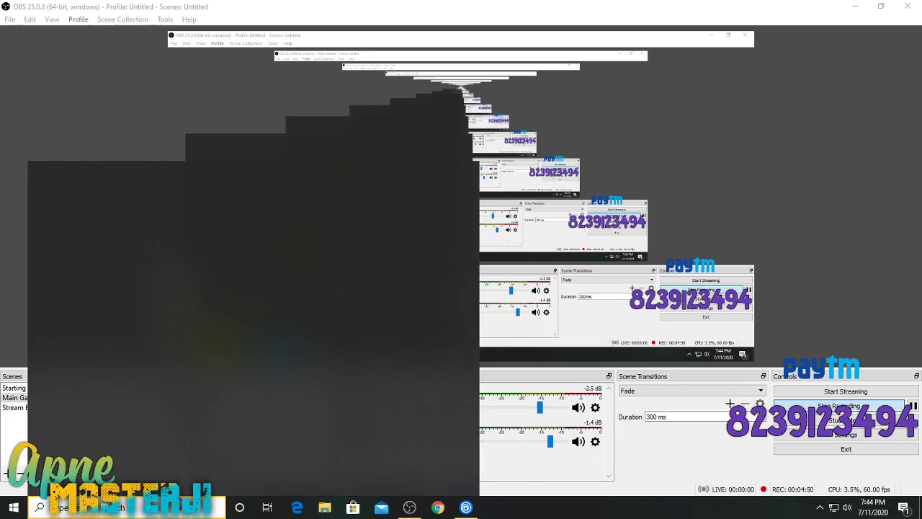
text(game)
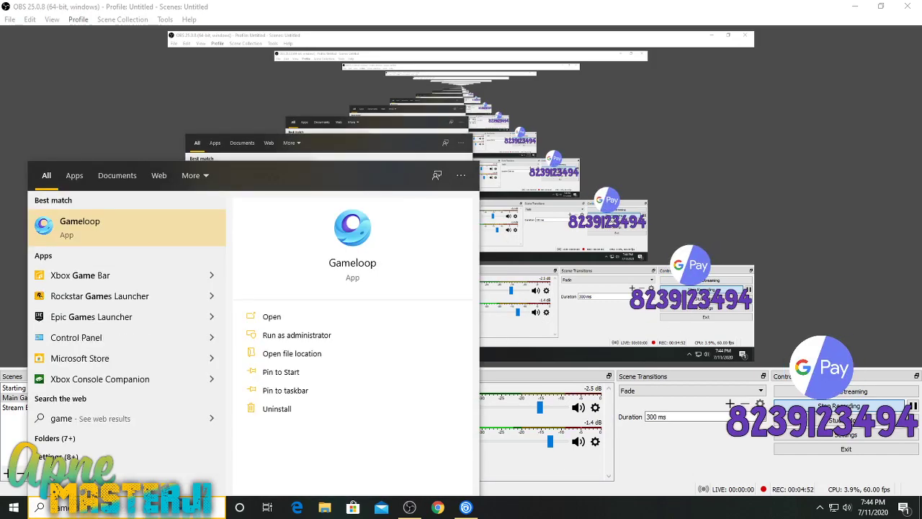
key(Return)
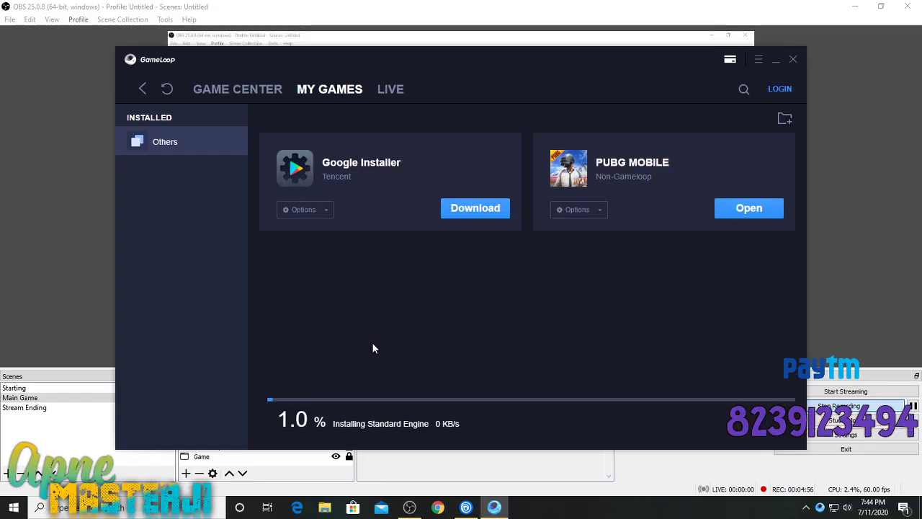
mouse_move(466, 66)
mouse_down()
mouse_move(489, 97)
mouse_move(485, 201)
mouse_move(472, 54)
mouse_up()
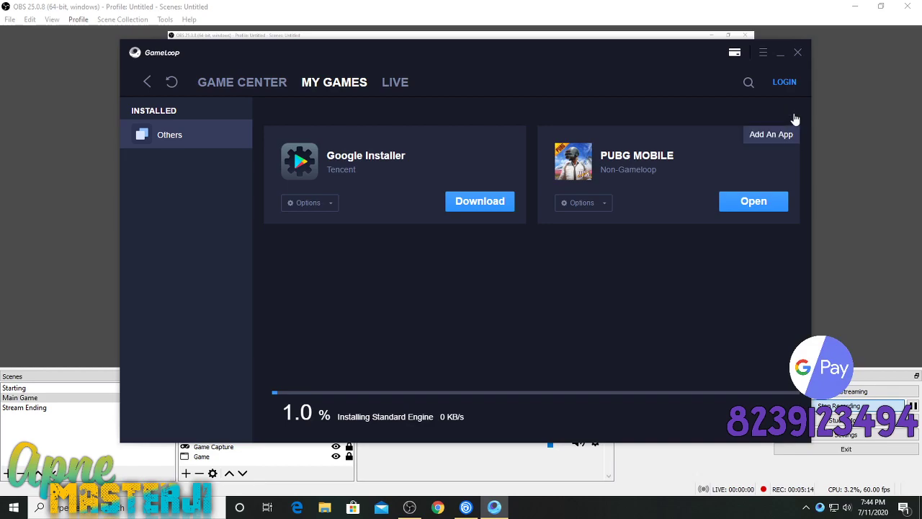
Start adding PUBG MOBILE_v0.19.0_apkpure.com.apk from Downloads to Gameloop's My Games, then cancel the file selection and close Gameloop
click(274, 87)
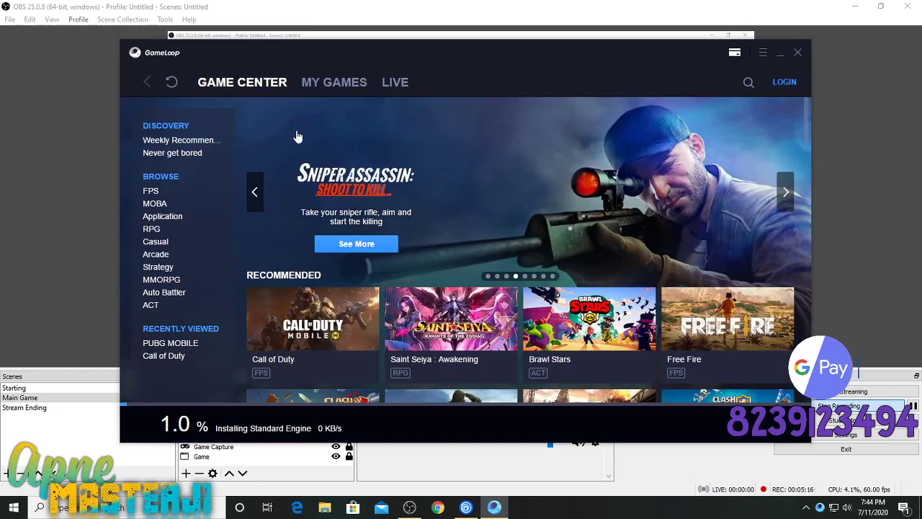
click(334, 83)
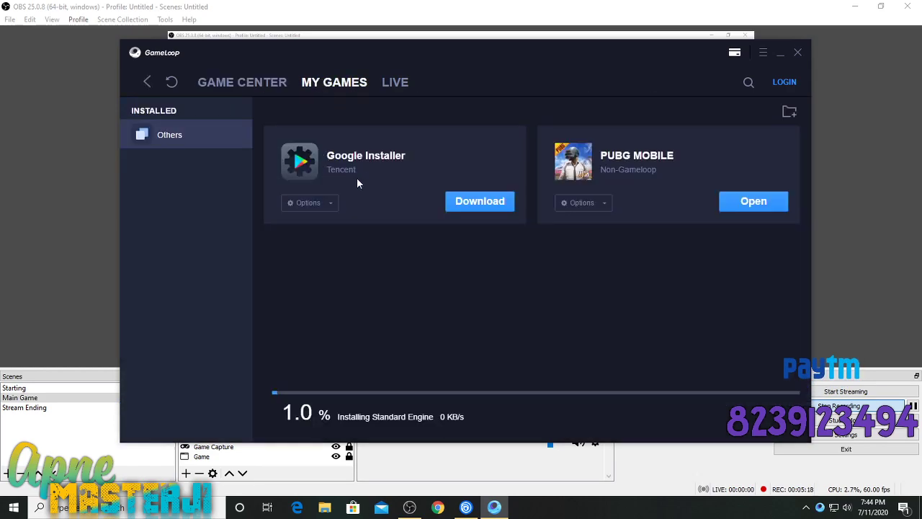
click(793, 121)
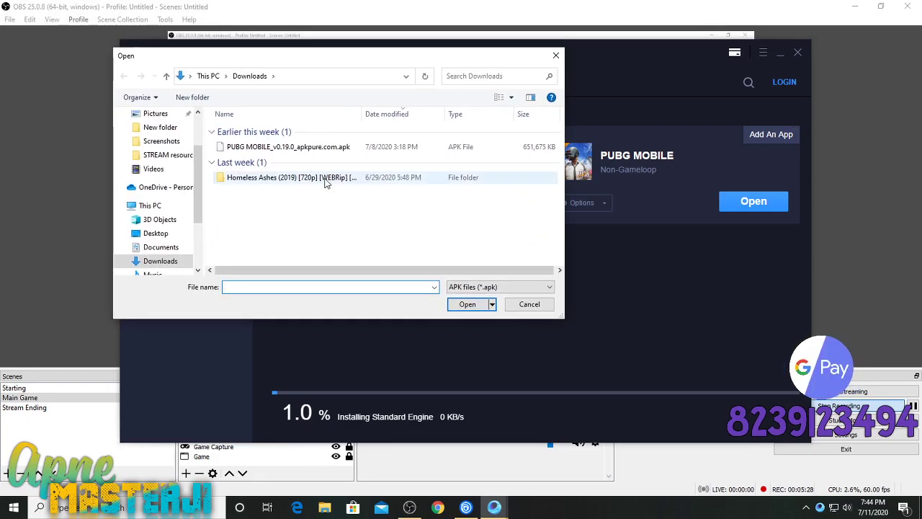
click(300, 151)
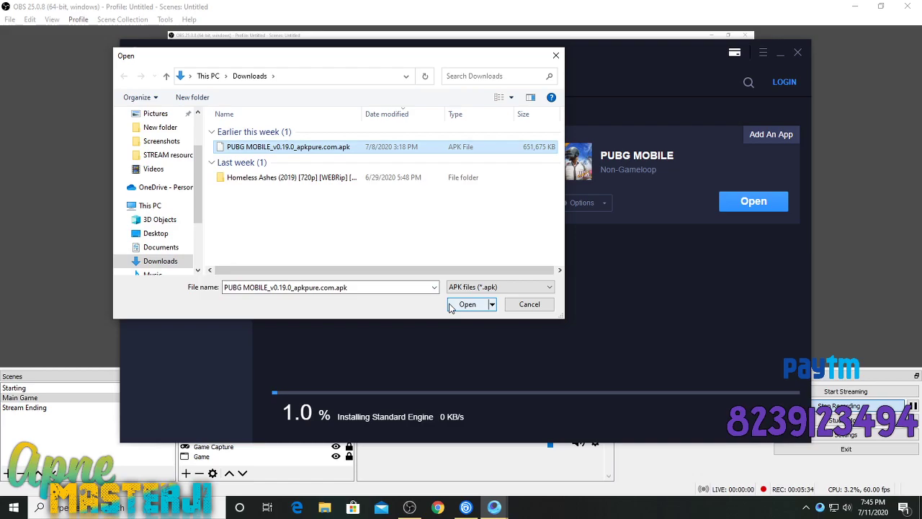
click(550, 57)
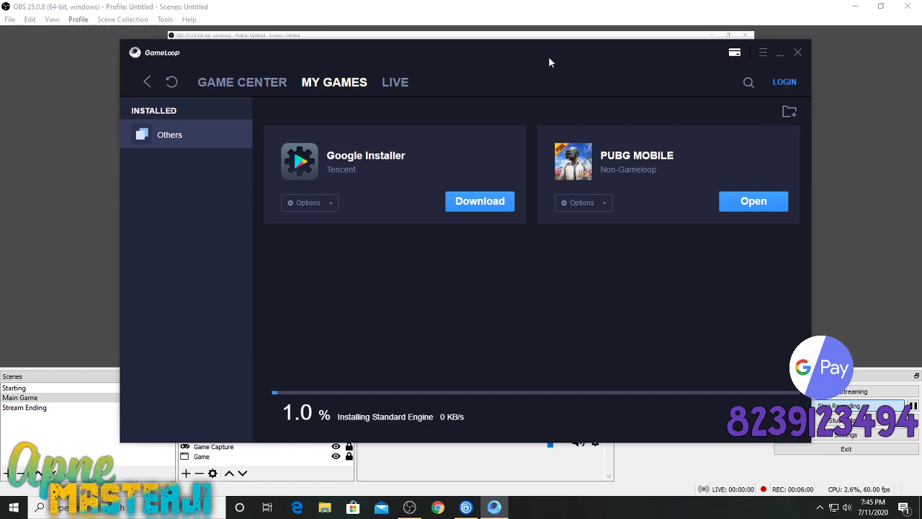
click(799, 51)
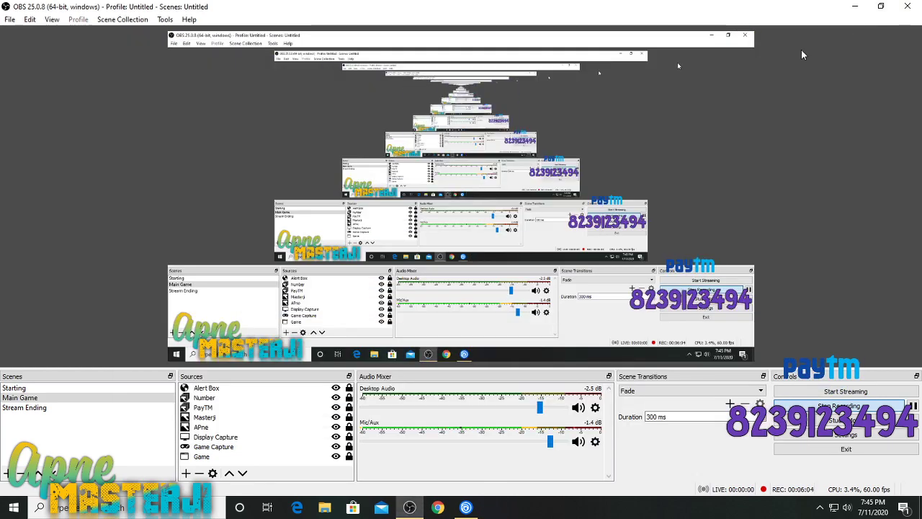